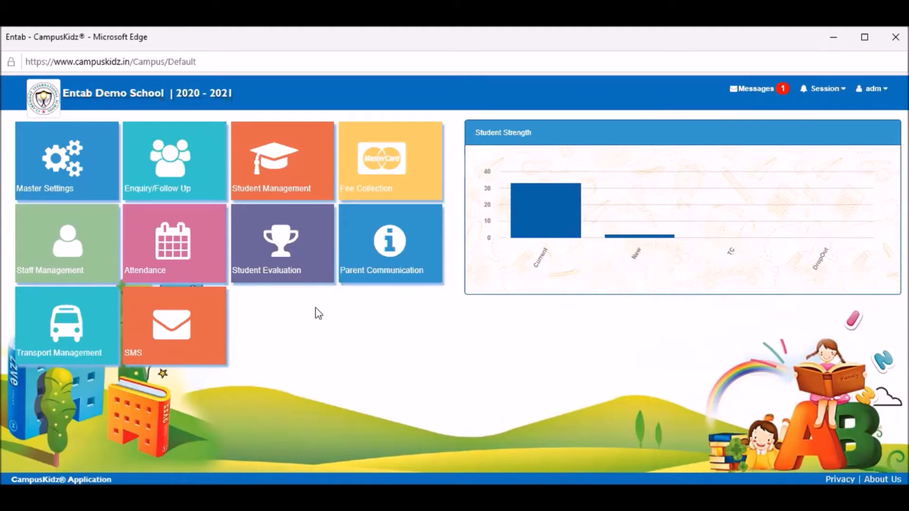
Step: Open the Student Admission form from the Student Management tile
click(279, 187)
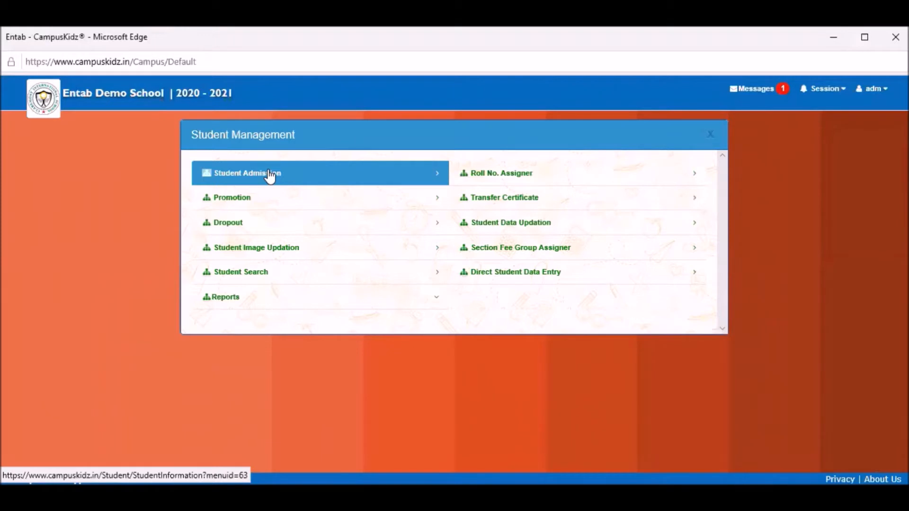
click(268, 169)
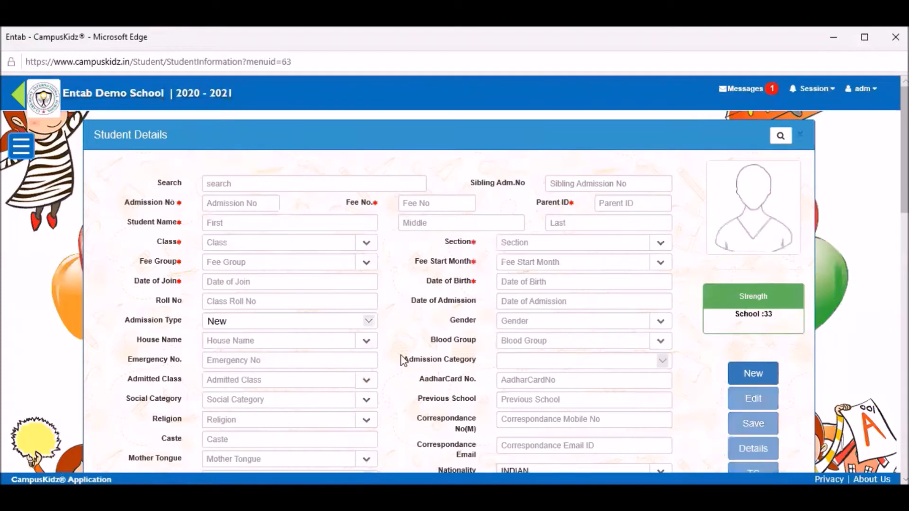
Step: Start a new record with Admission No and Fee No 105, Parent ID 0, joining 07/07/2020
scroll(403, 361, down, 1)
scroll(403, 361, up, 1)
click(755, 375)
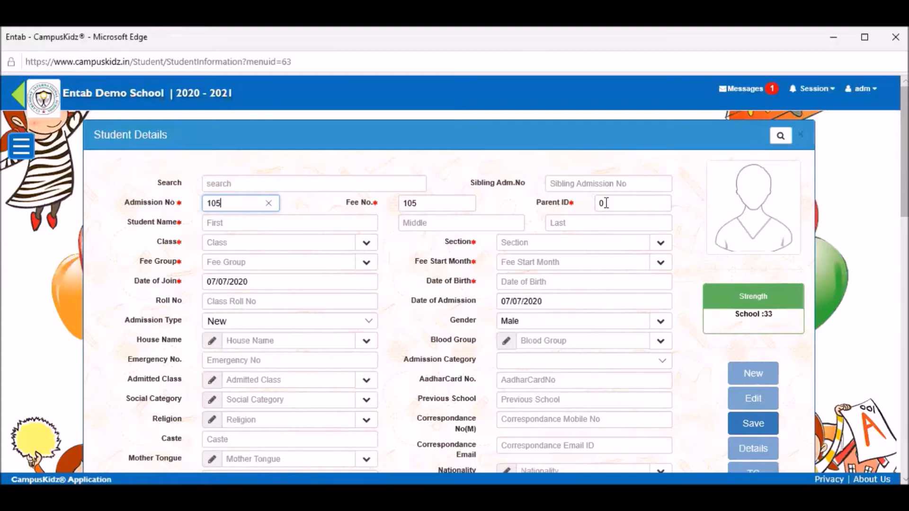
mouse_move(605, 197)
Step: Enter the student's first name and surname in the Student Name First and Last fields
click(299, 222)
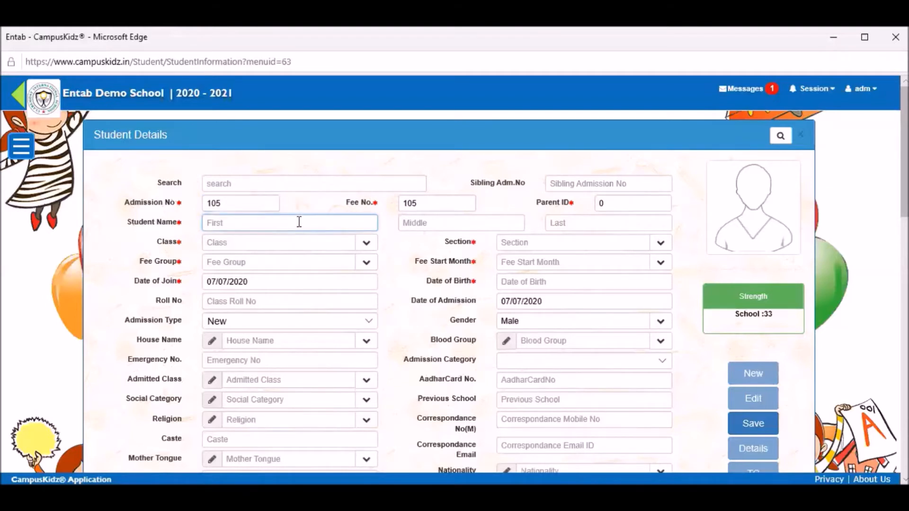
click(577, 224)
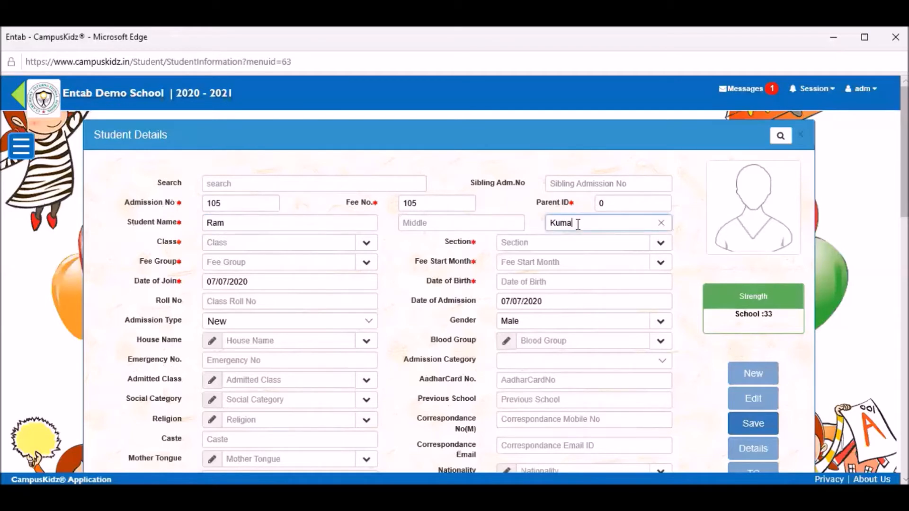
click(367, 244)
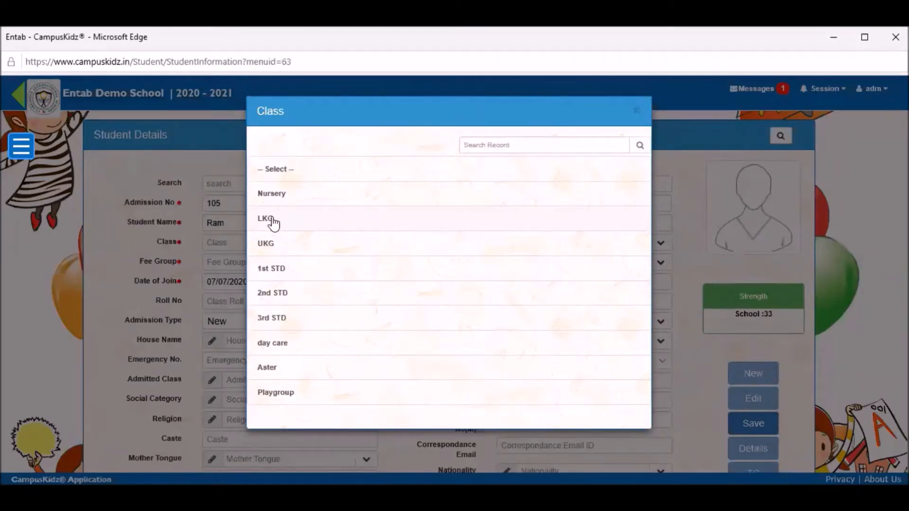
Step: Place the student in class LKG, section A, with fee group LKG Fee Structure
click(273, 227)
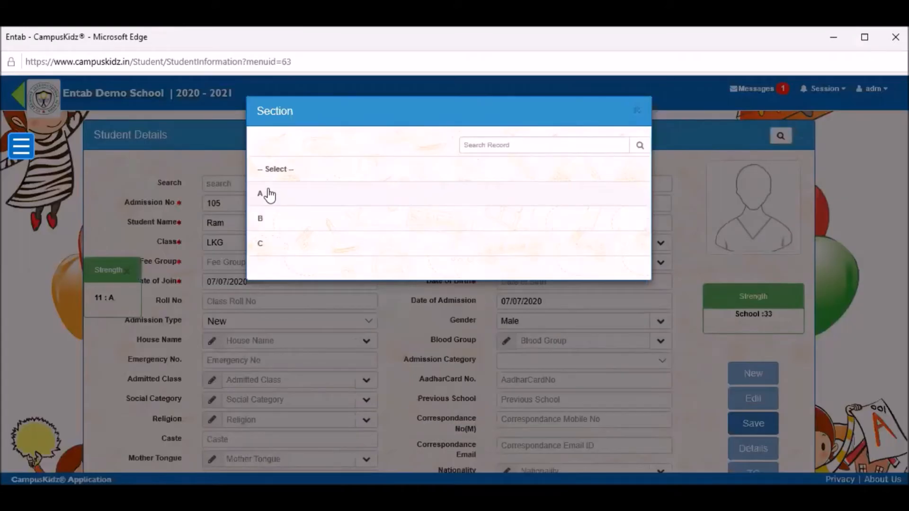
click(266, 195)
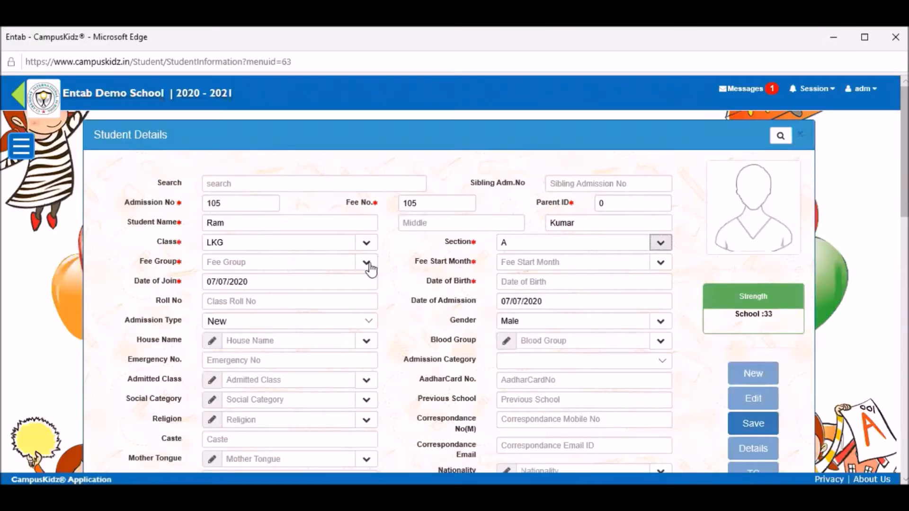
click(367, 264)
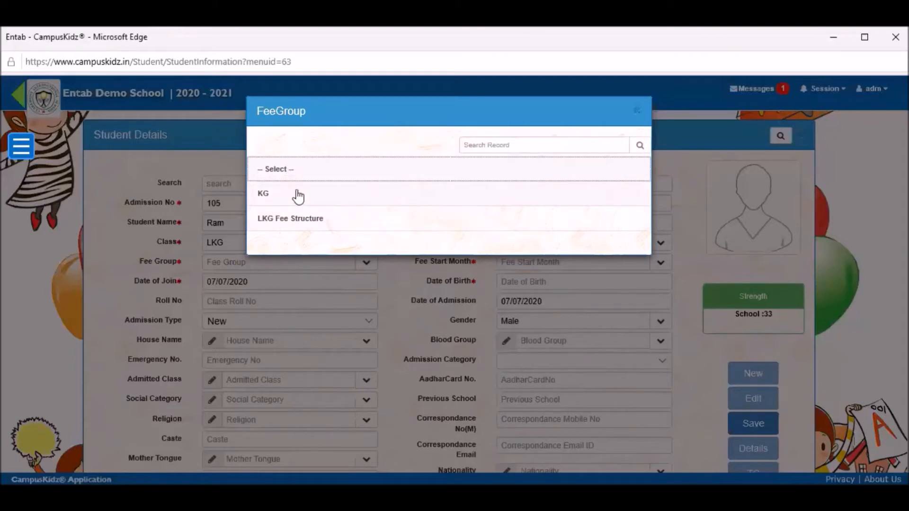
click(307, 217)
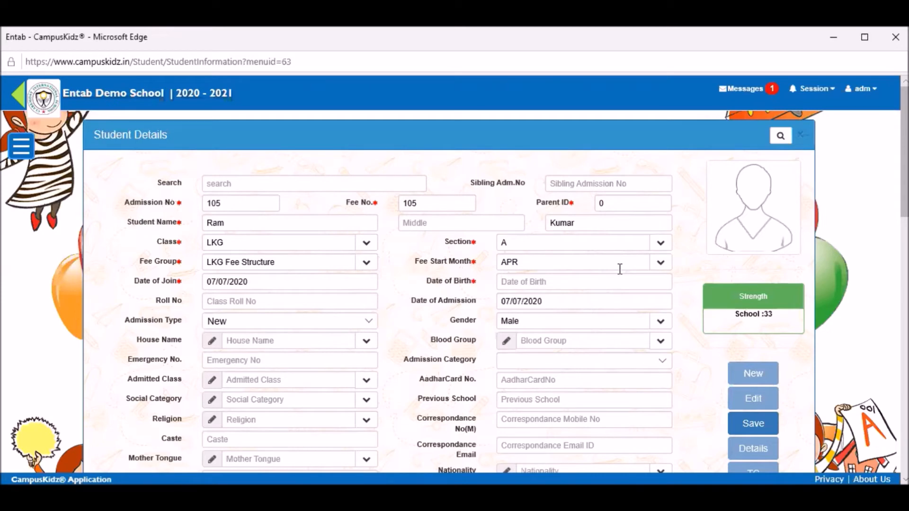
Step: Change the Fee Start Month from APR to JUL
click(660, 266)
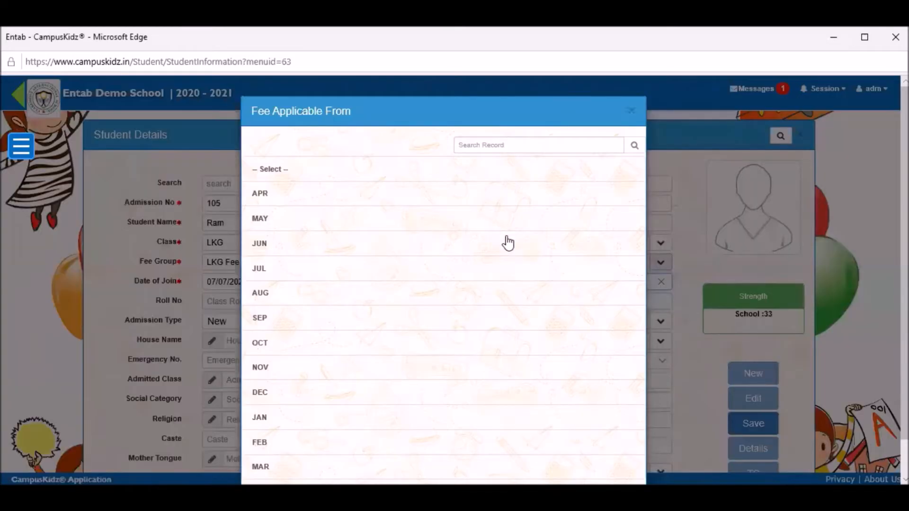
click(261, 268)
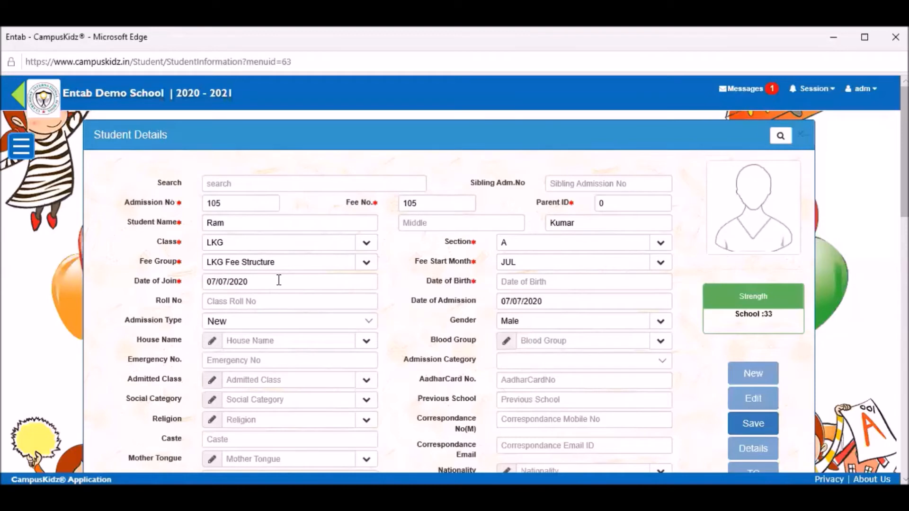
Step: Enter 01/01/2015 as the student's date of birth
click(523, 282)
text(01/)
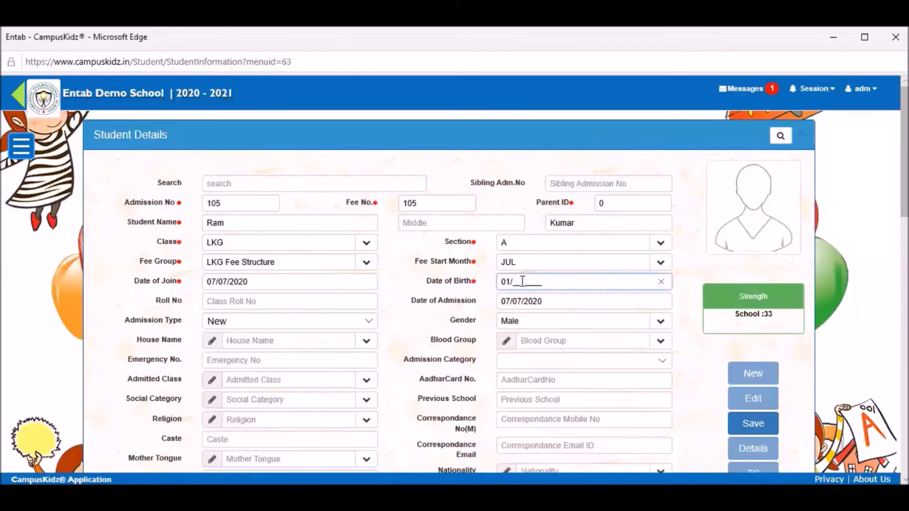
text(01/2015)
click(370, 322)
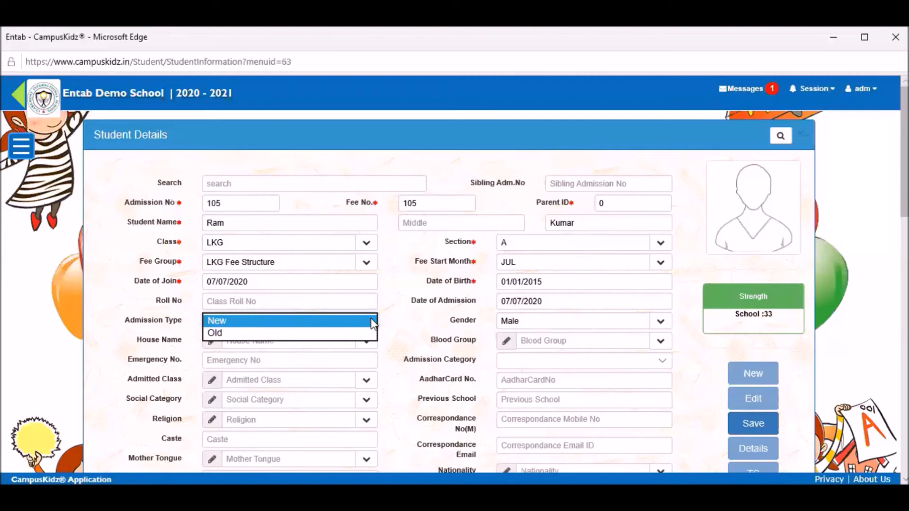
Step: Keep Admission Type as New and bring up the photo upload file picker
click(372, 324)
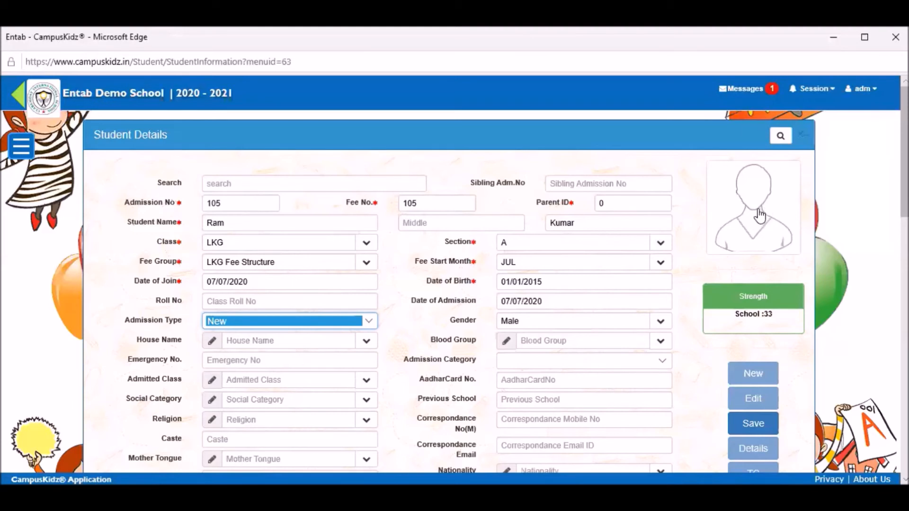
click(516, 232)
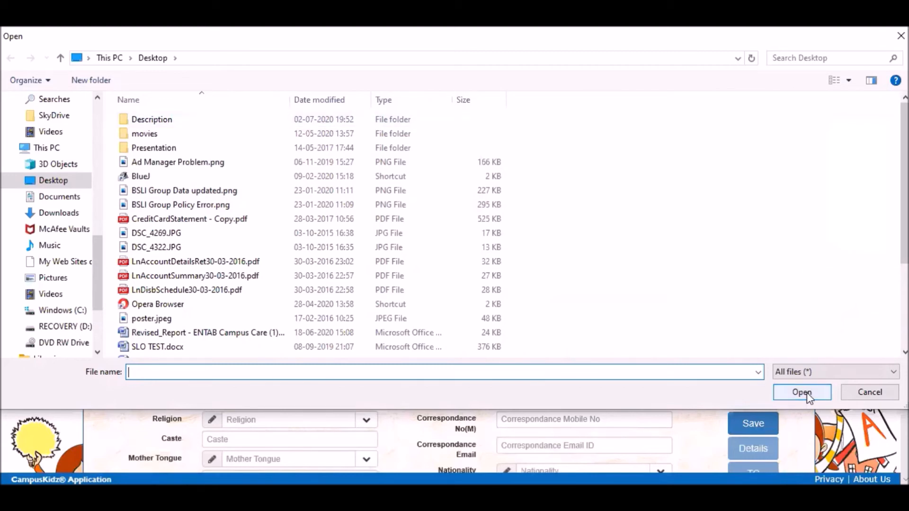
Step: Select BSLI Group Data updated.png in the Open dialog, then cancel without uploading
click(161, 191)
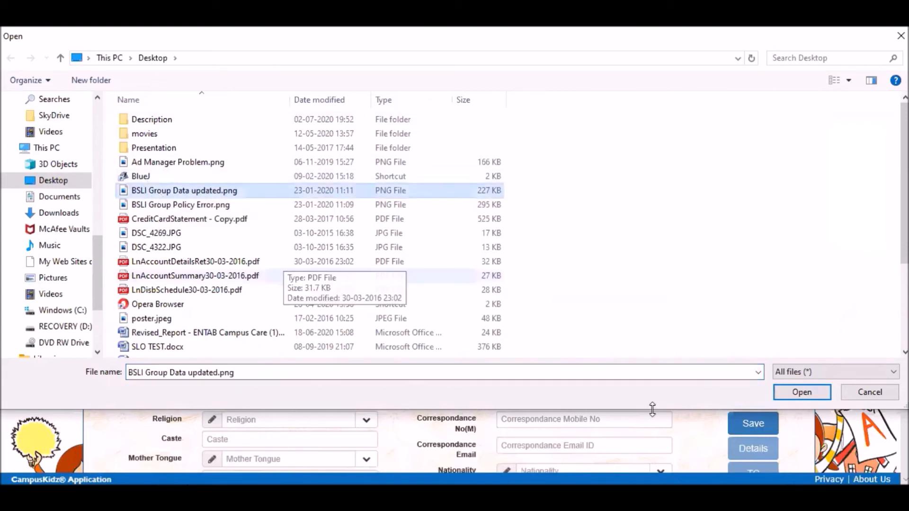
click(881, 394)
Step: Set Day Care to Yes and tick Day Care Charges in the fee table
scroll(306, 377, down, 1)
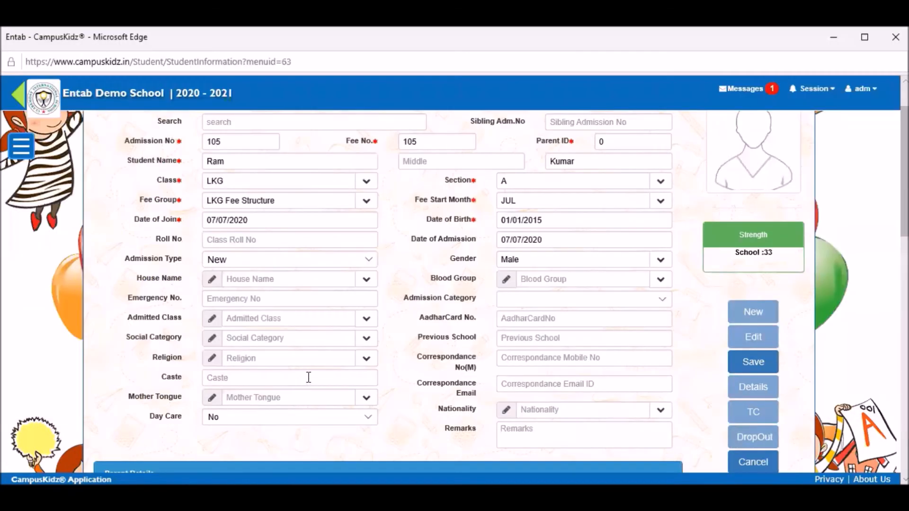
scroll(308, 377, down, 1)
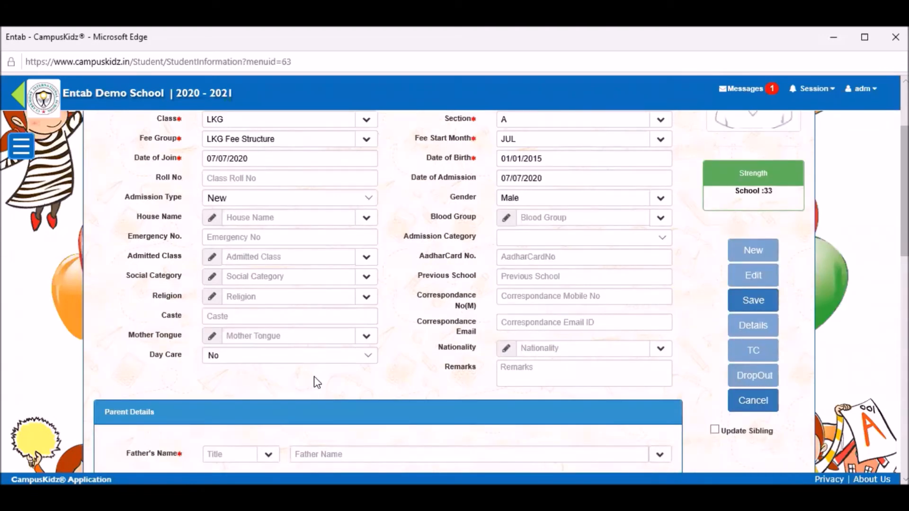
scroll(316, 382, down, 1)
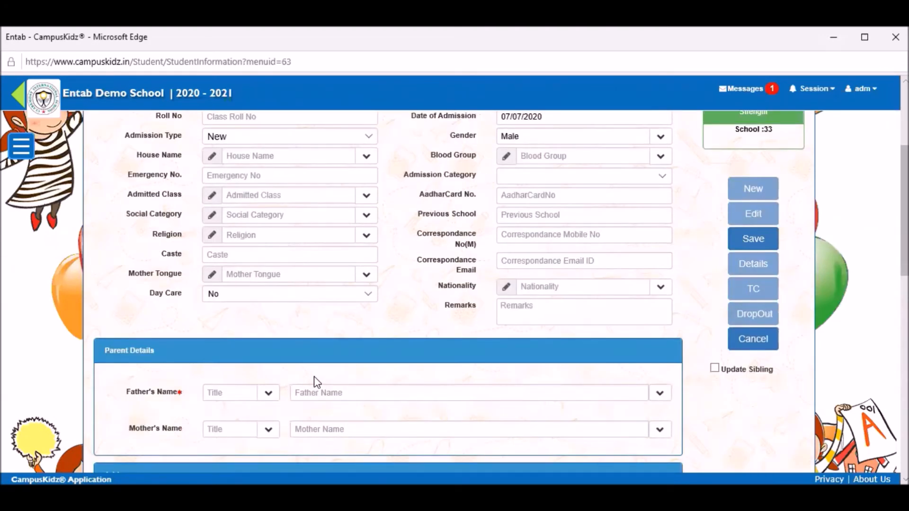
scroll(313, 382, down, 1)
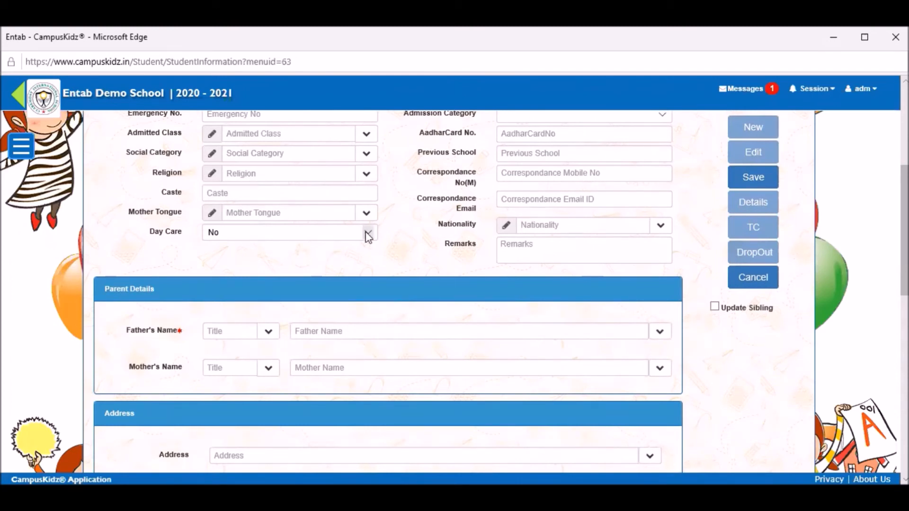
click(333, 252)
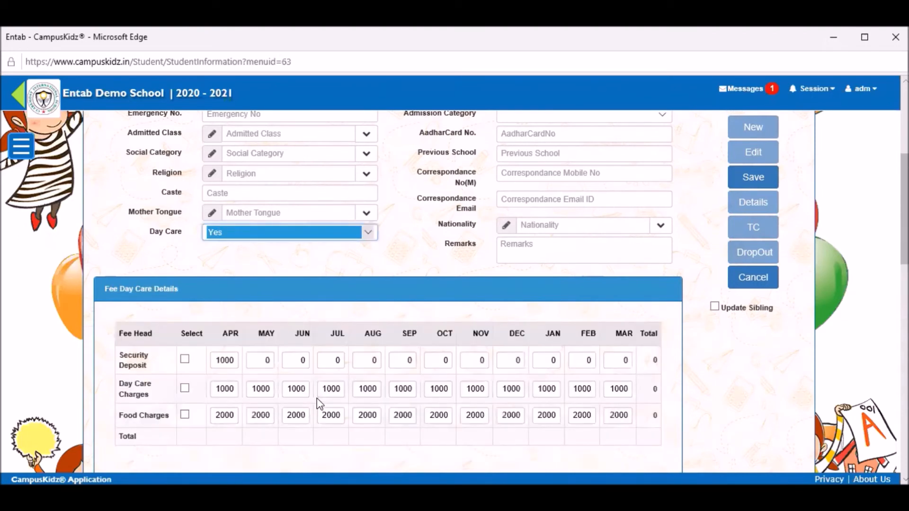
scroll(316, 398, down, 1)
click(184, 327)
Step: Set the father's title to Mr
scroll(276, 327, down, 2)
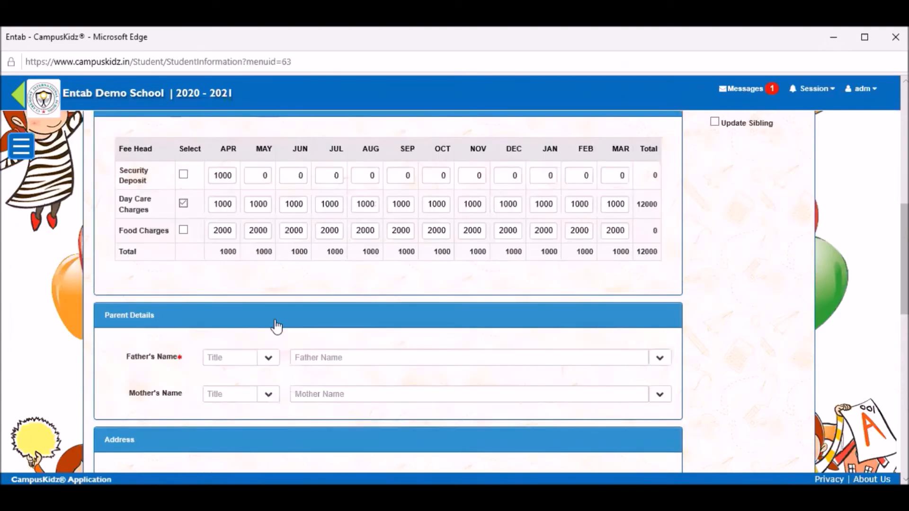
scroll(278, 297, down, 1)
click(277, 298)
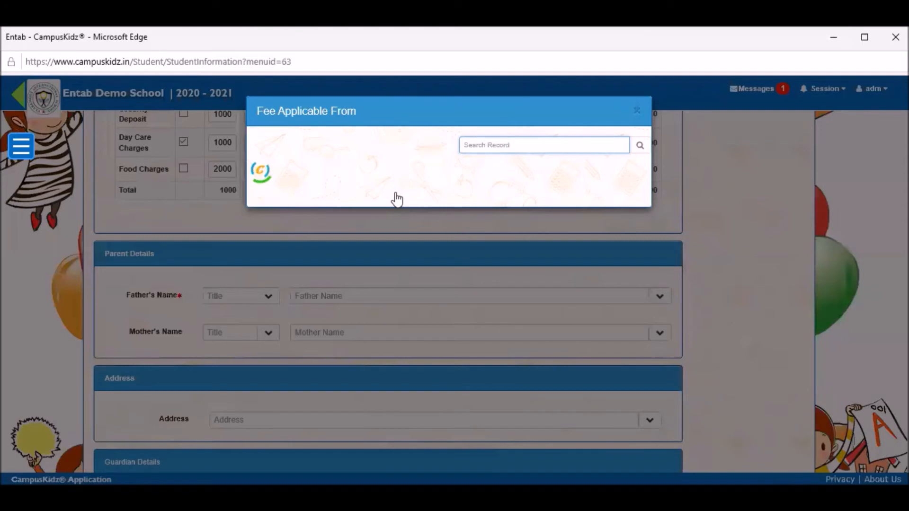
click(264, 196)
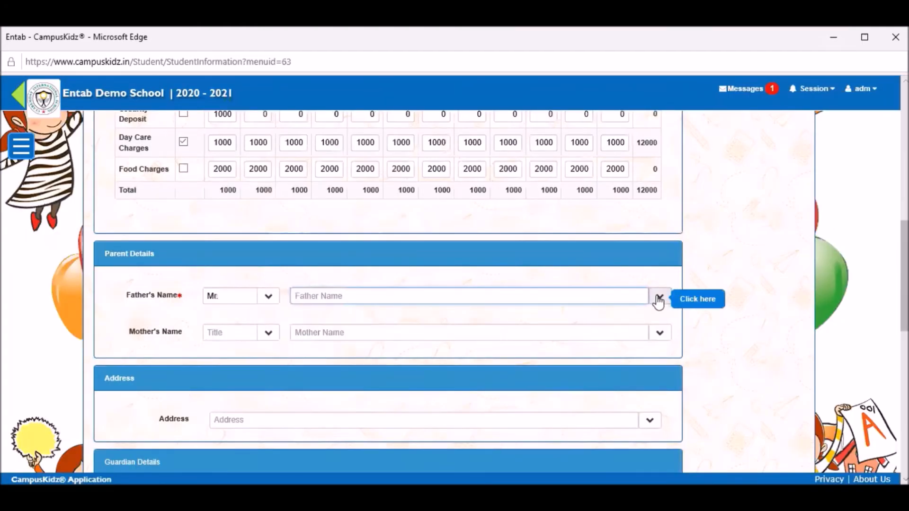
Step: Expand the father's detail fields and enter his full name
click(659, 298)
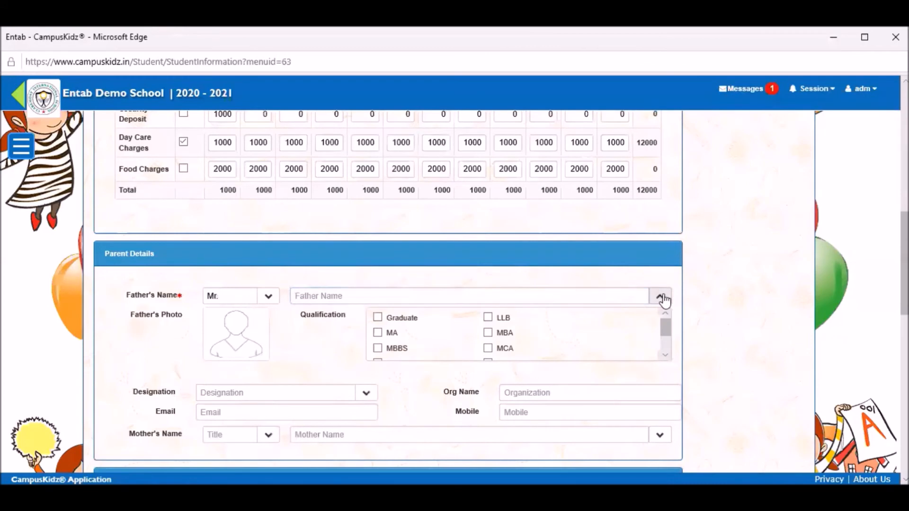
click(660, 297)
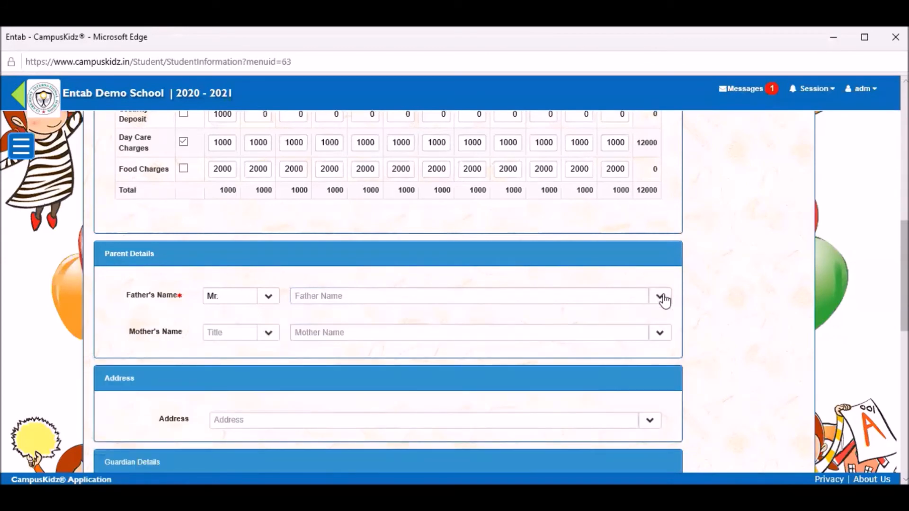
click(374, 297)
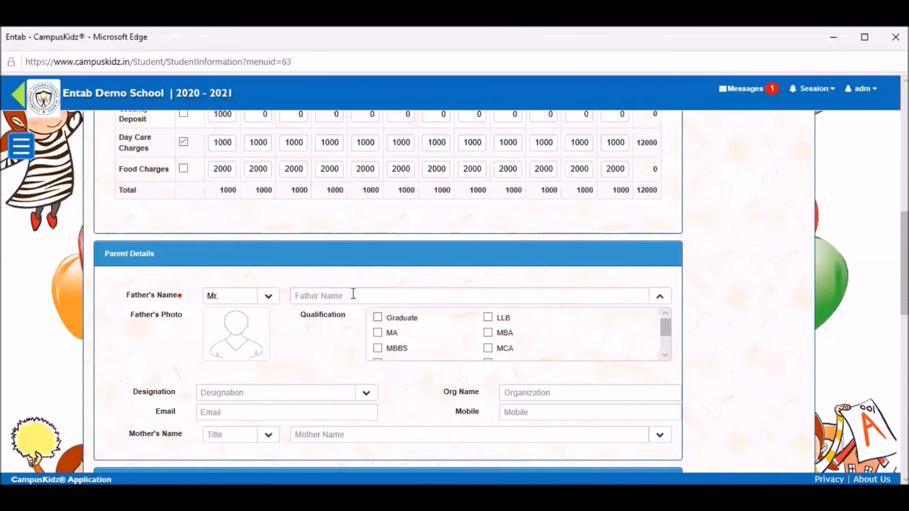
click(353, 294)
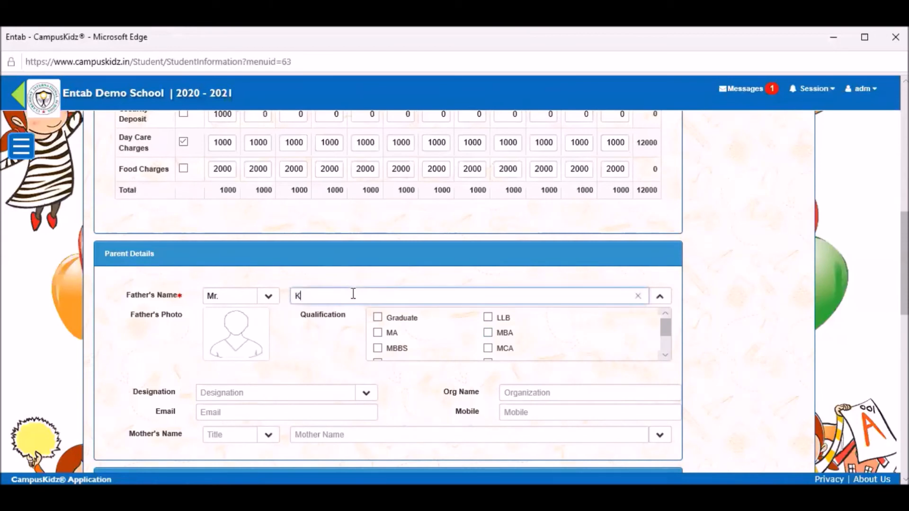
Step: Mark the father's qualification as MA and his designation as Doctor
scroll(383, 322, down, 1)
click(383, 318)
scroll(394, 362, down, 3)
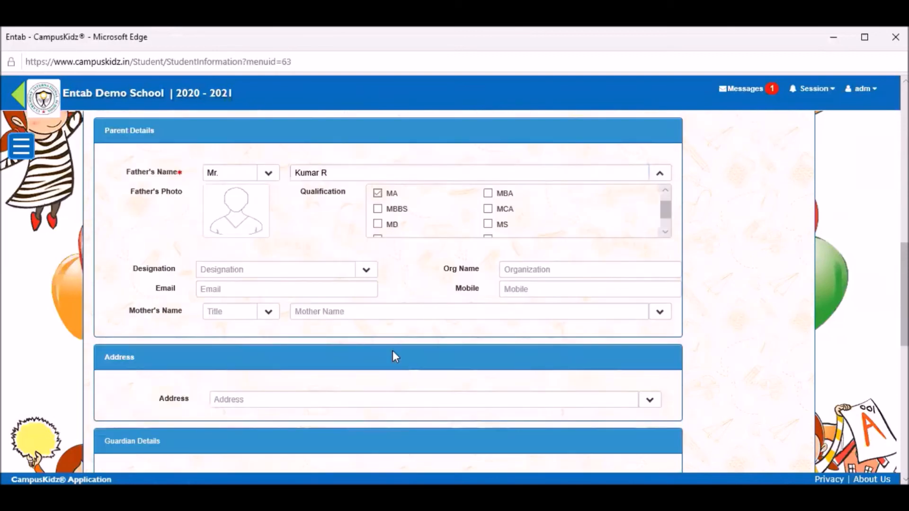
click(367, 271)
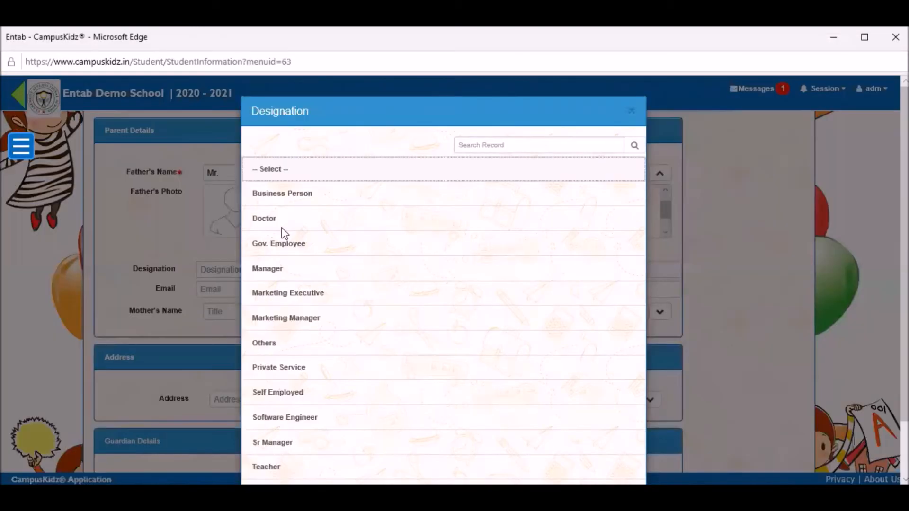
click(279, 219)
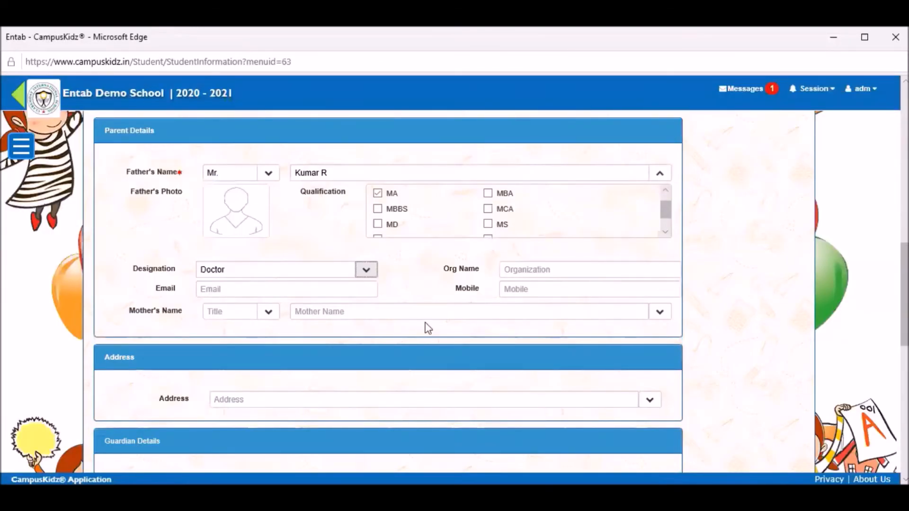
Step: Collapse the father's details, then expand and collapse the mother's details
click(661, 174)
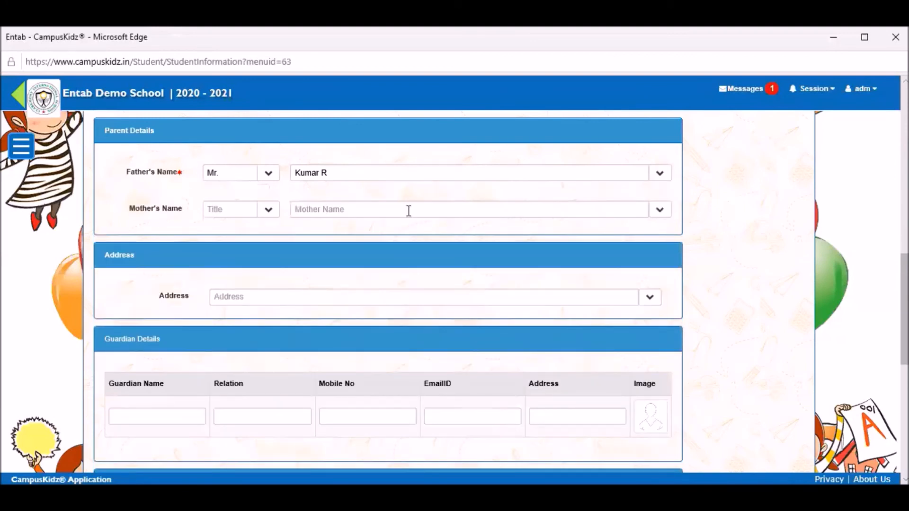
click(660, 211)
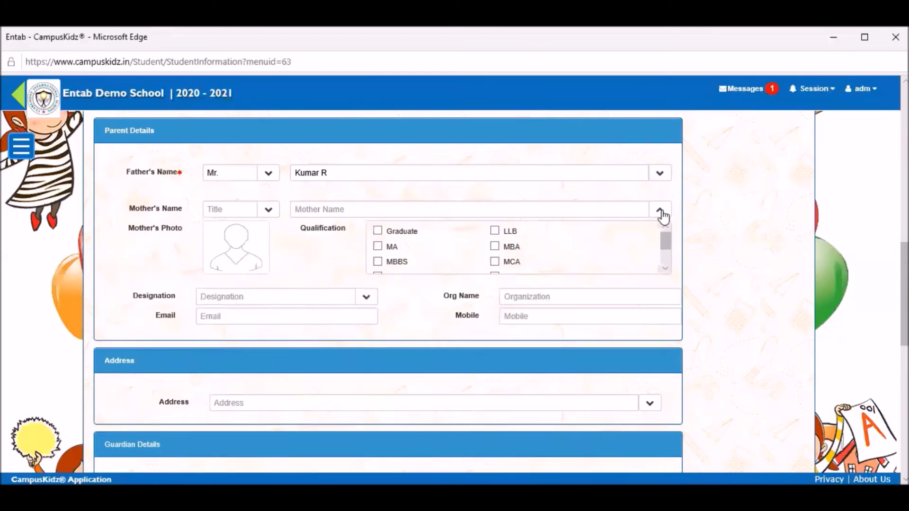
click(661, 211)
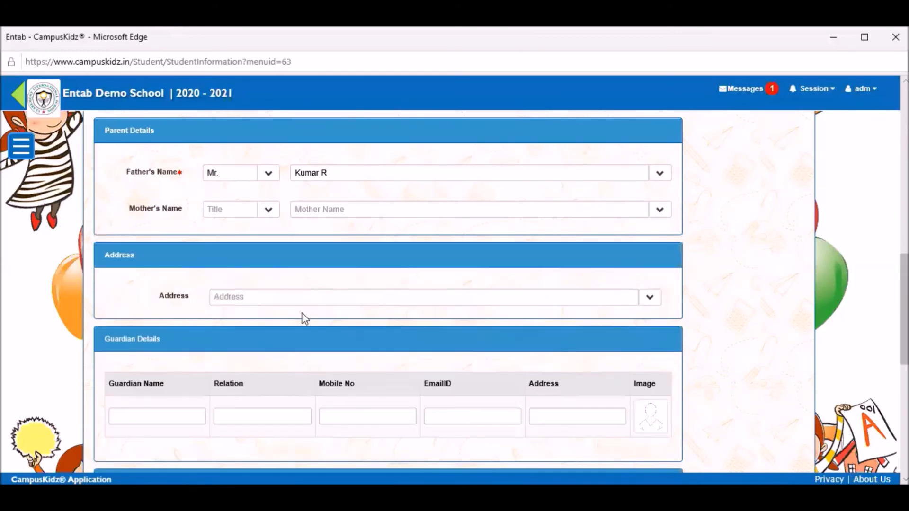
scroll(673, 237, down, 1)
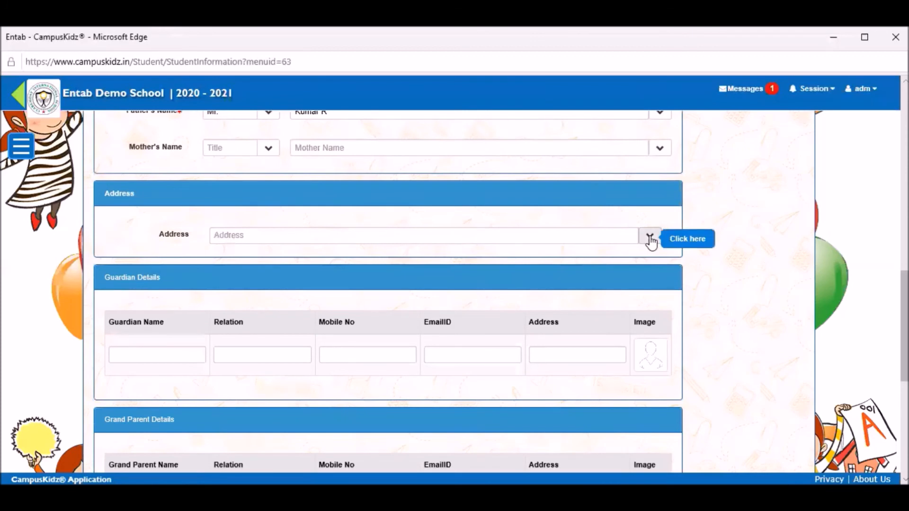
click(650, 236)
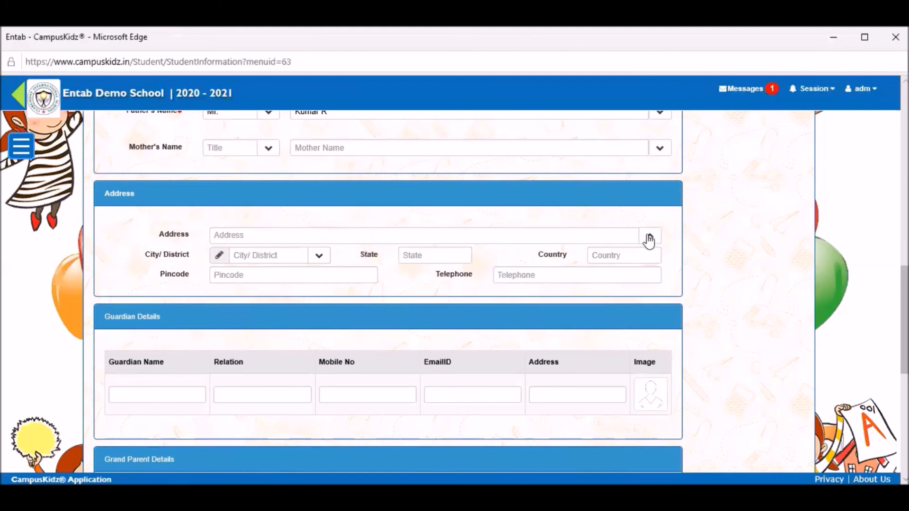
scroll(141, 221, down, 1)
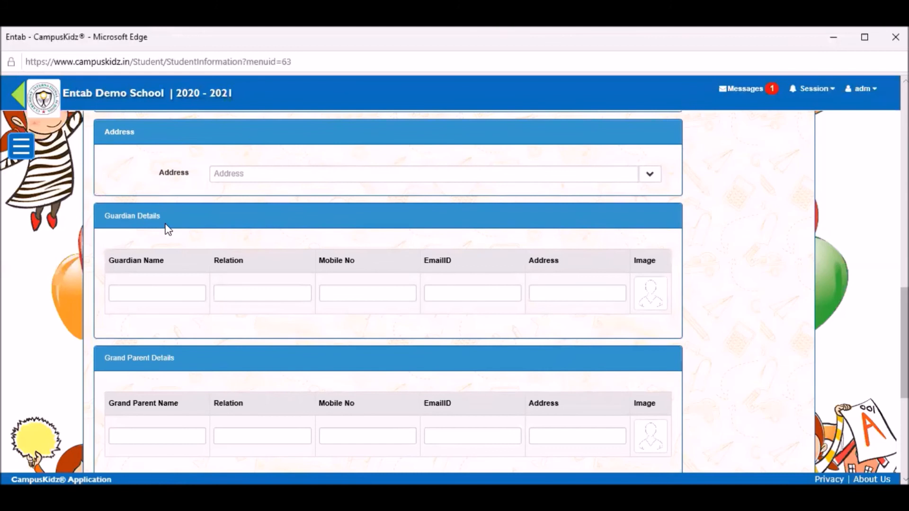
scroll(295, 322, down, 1)
scroll(537, 264, down, 2)
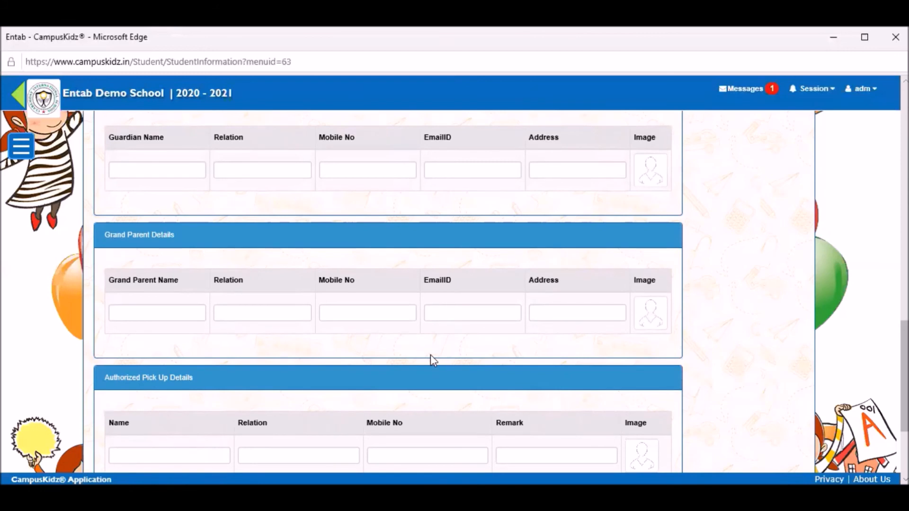
scroll(161, 276, down, 3)
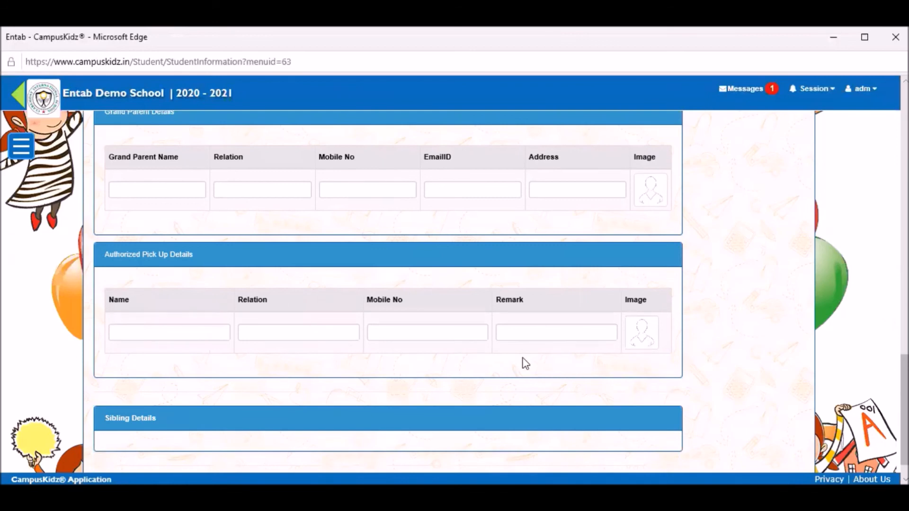
scroll(631, 296, down, 1)
scroll(639, 307, up, 8)
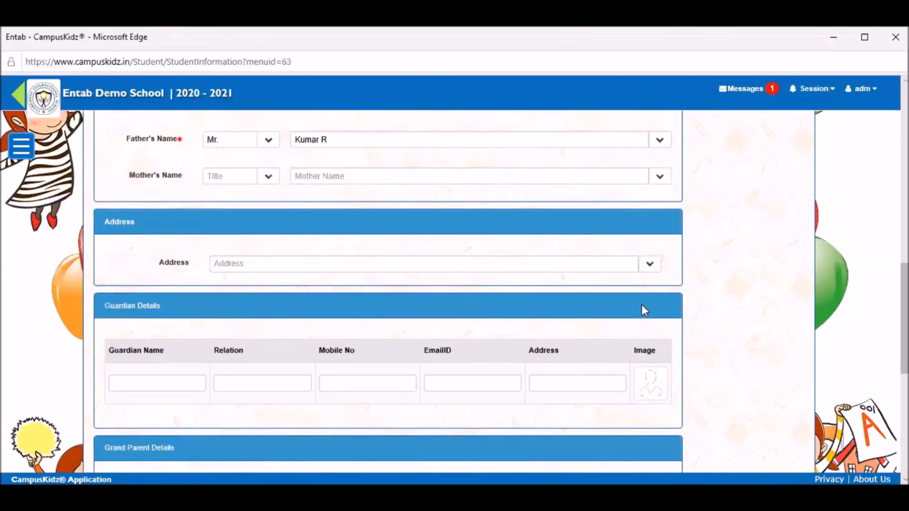
Step: Check the saved record (Admission No. 105, Fee No. 105), then close the Student Details form
scroll(645, 307, up, 10)
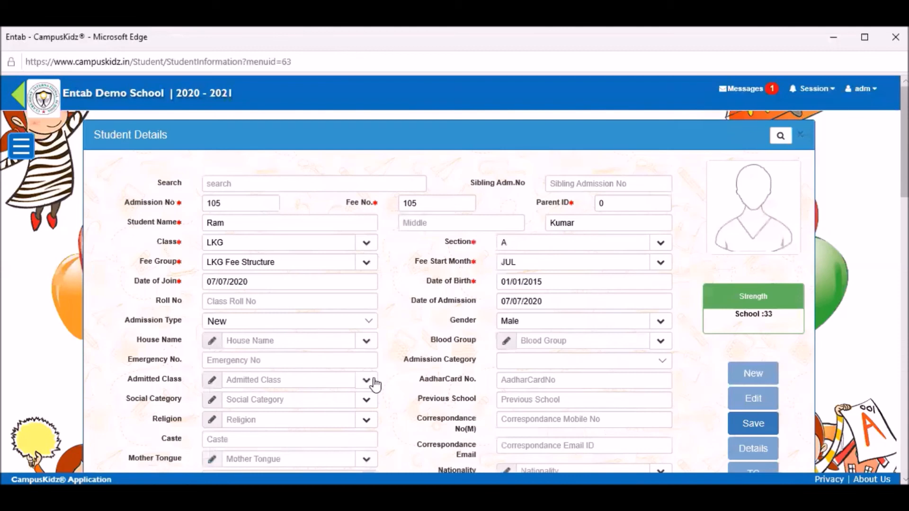
scroll(752, 353, down, 1)
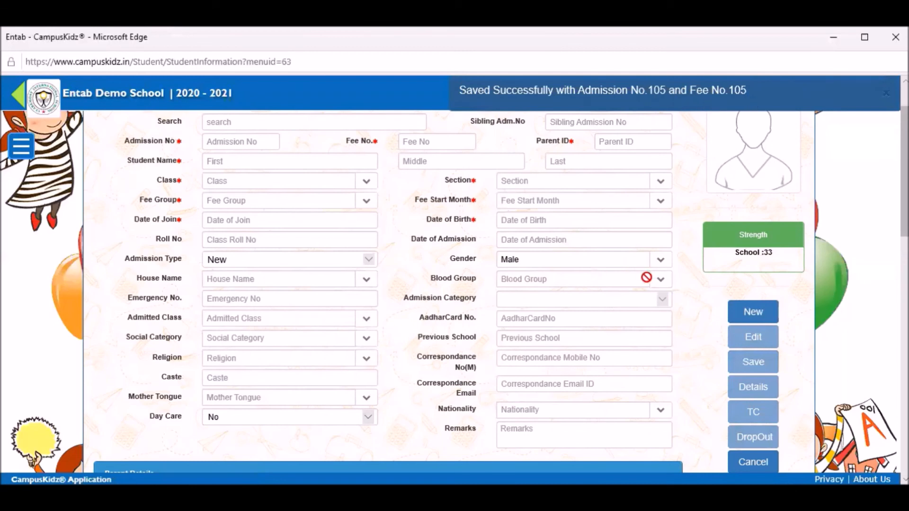
scroll(792, 177, up, 2)
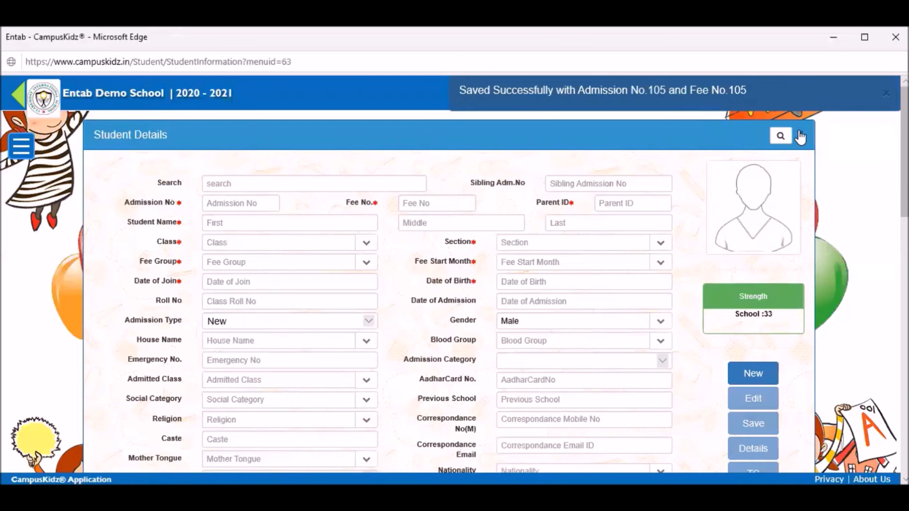
click(800, 134)
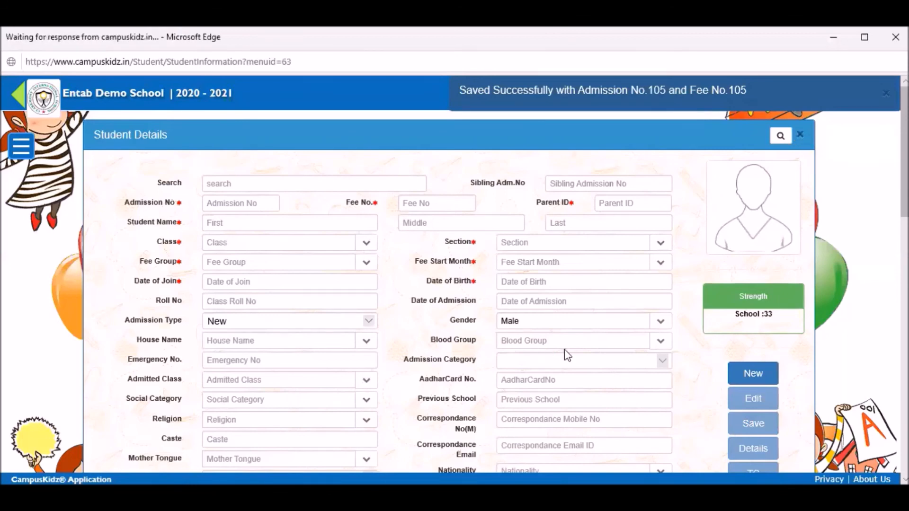